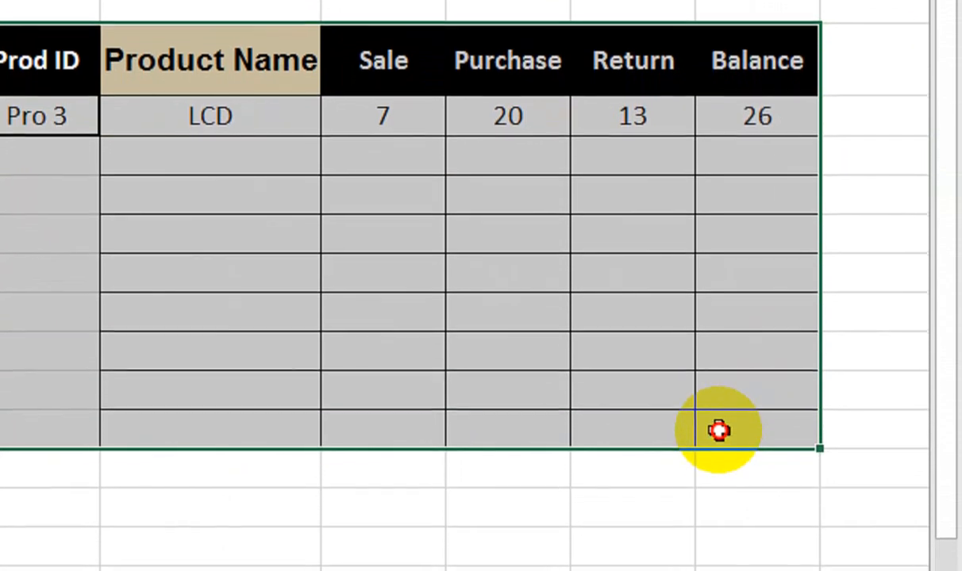
Duplicate the Prod ID lookup table one blank row below the original and clear the result cells in its Pro 3 row
key("ctrl+c")
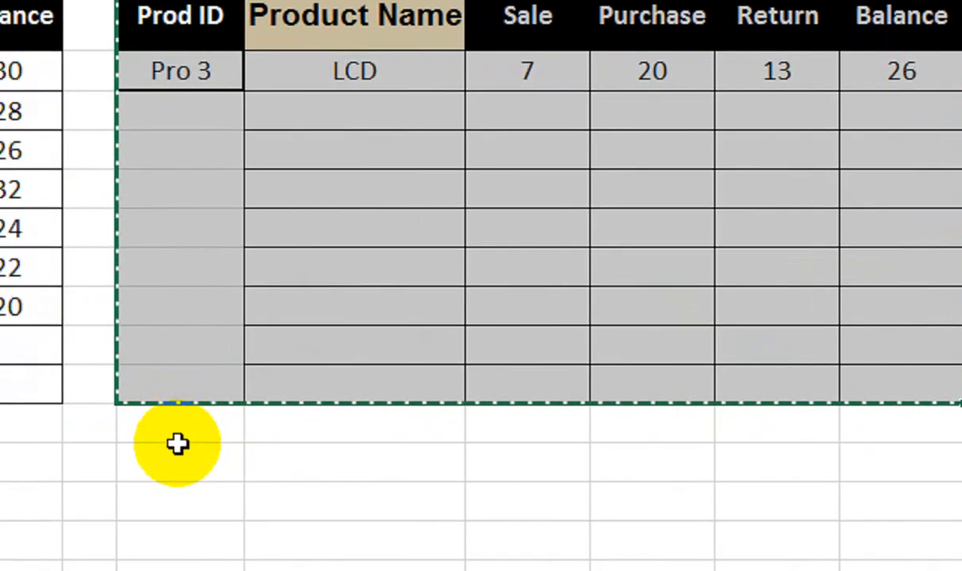
left_click(177, 446)
key("ctrl+v")
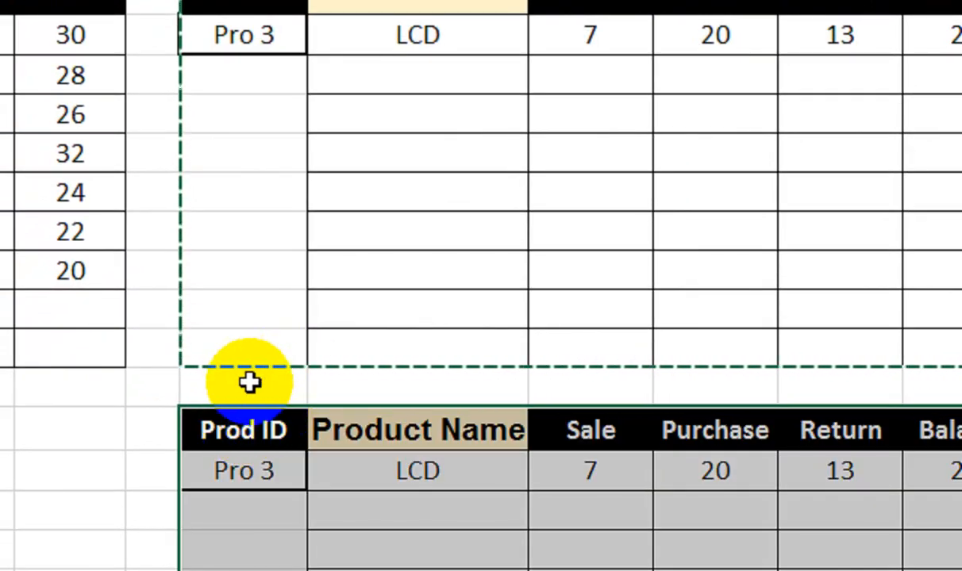
left_click(246, 468)
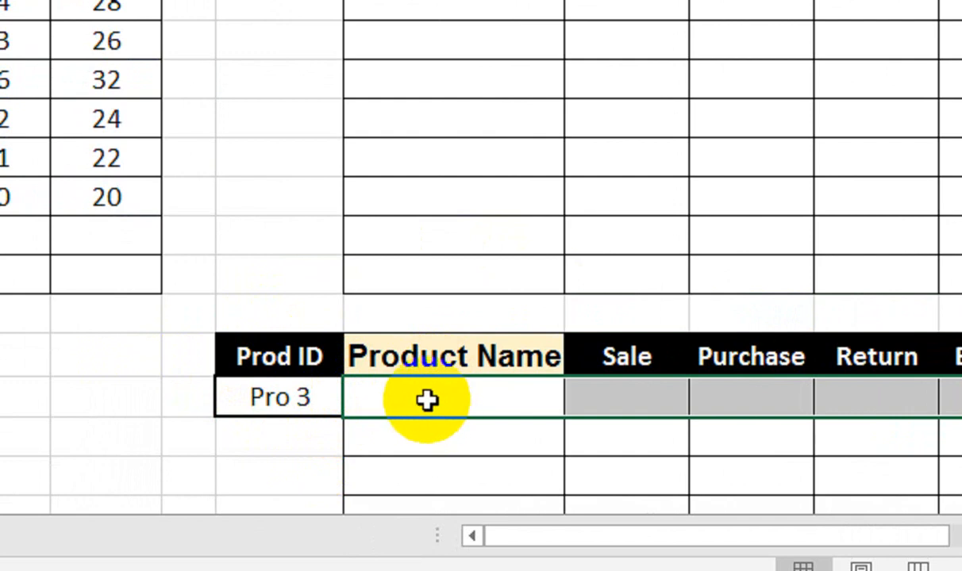
left_click(313, 399)
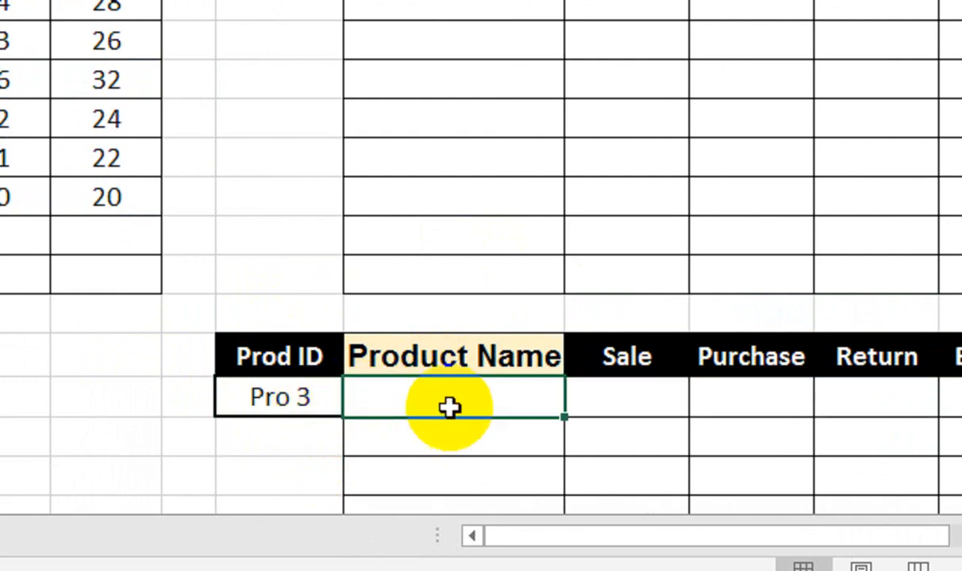
Enter =VLOOKUP($H15,$A$3:$F$10,2,FALSE) in the duplicate table's Product Name cell
type("=VLOOKUP(")
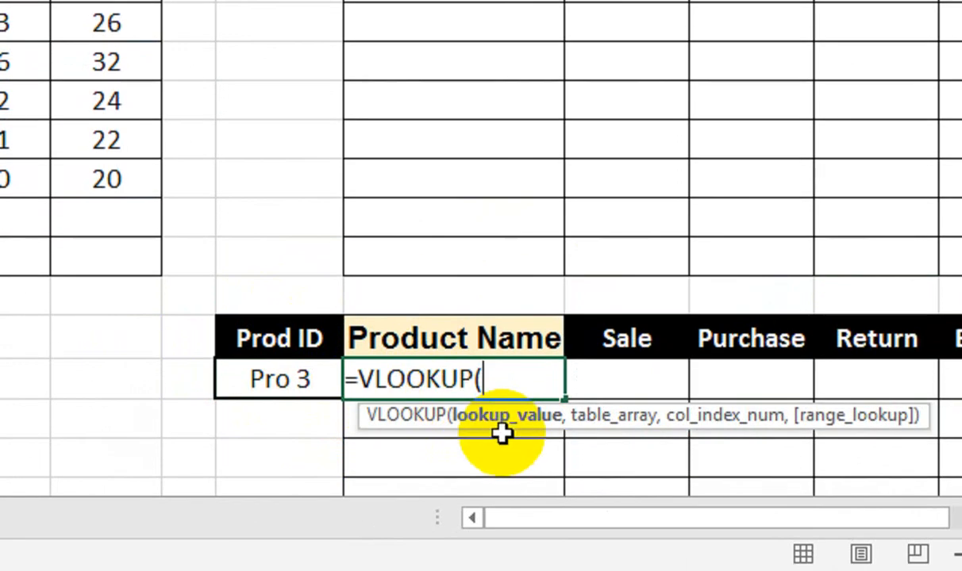
left_click(295, 393)
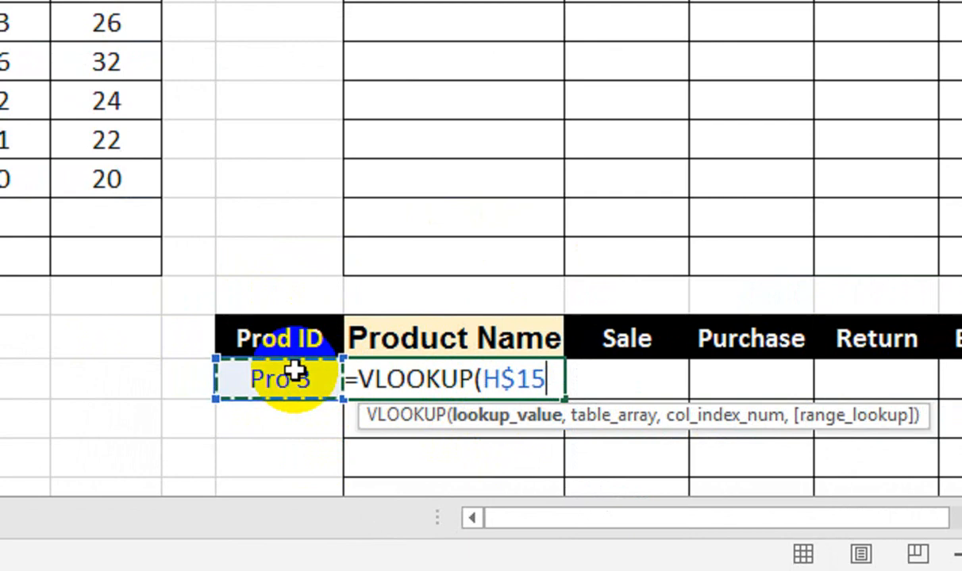
type(",")
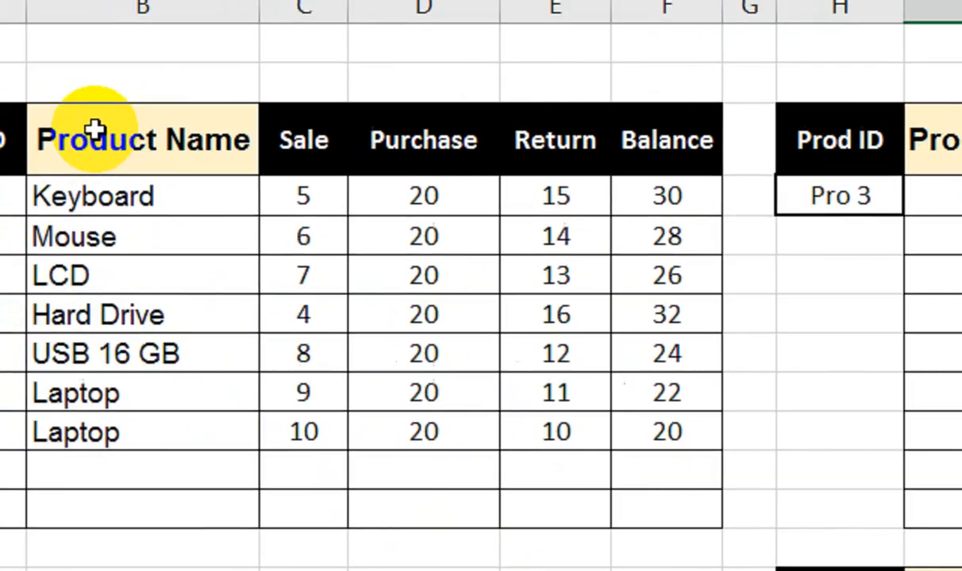
left_click_drag(12, 139, 631, 423)
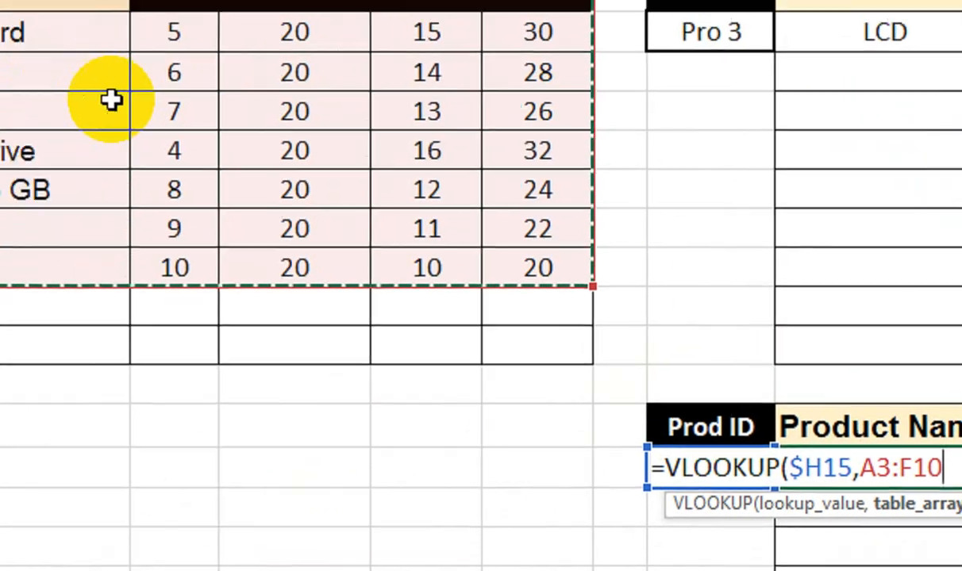
key("F4")
type(",")
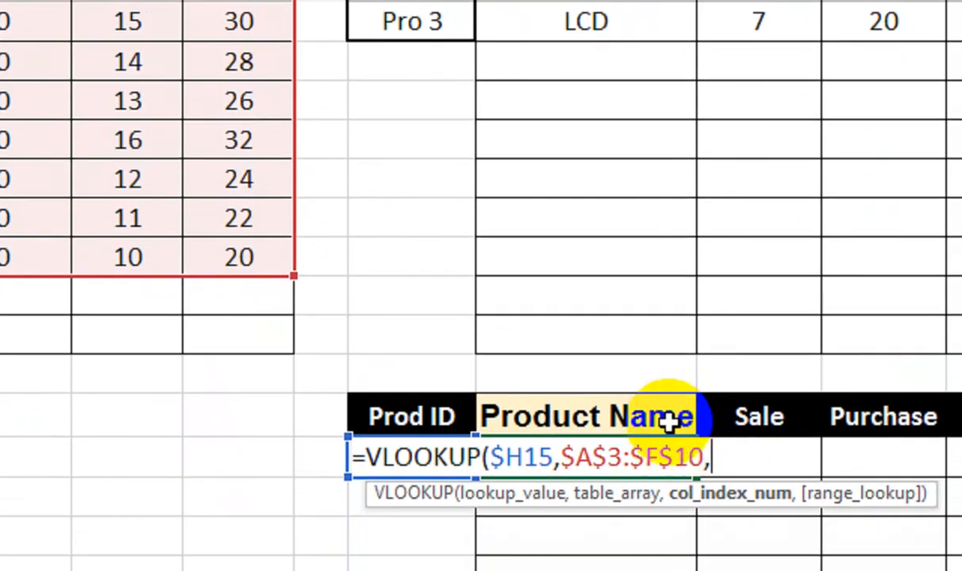
type(",")
key("Down")
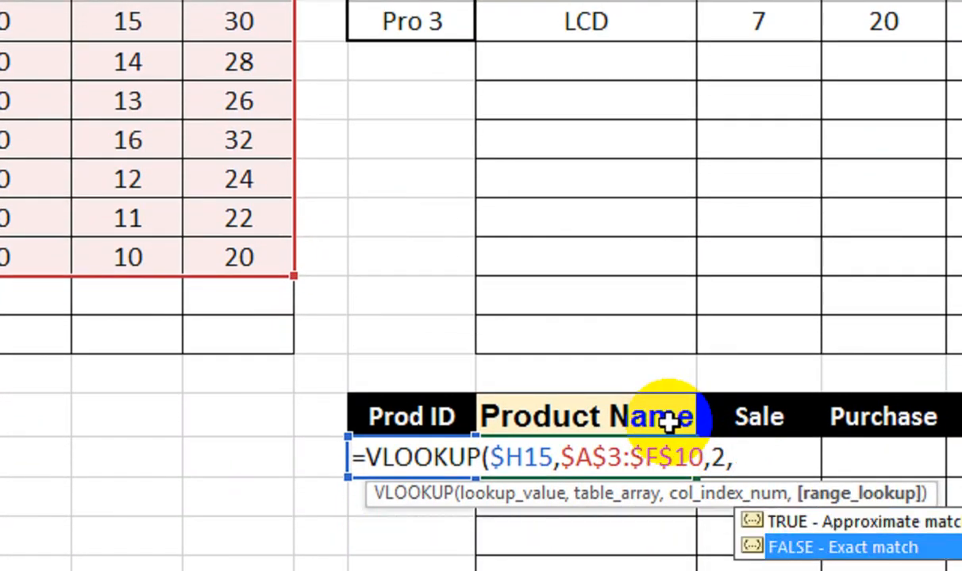
key("Tab")
key("Return")
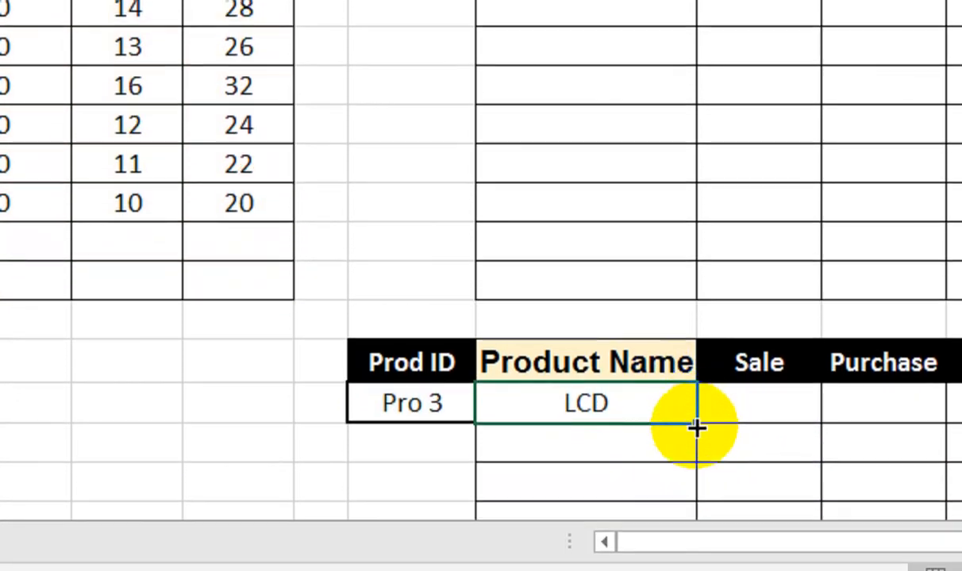
Copy the VLOOKUP formula into the duplicate table's Sale cell and change its column index to return the Sale column
left_click_drag(695, 429, 707, 378)
double_click(686, 396)
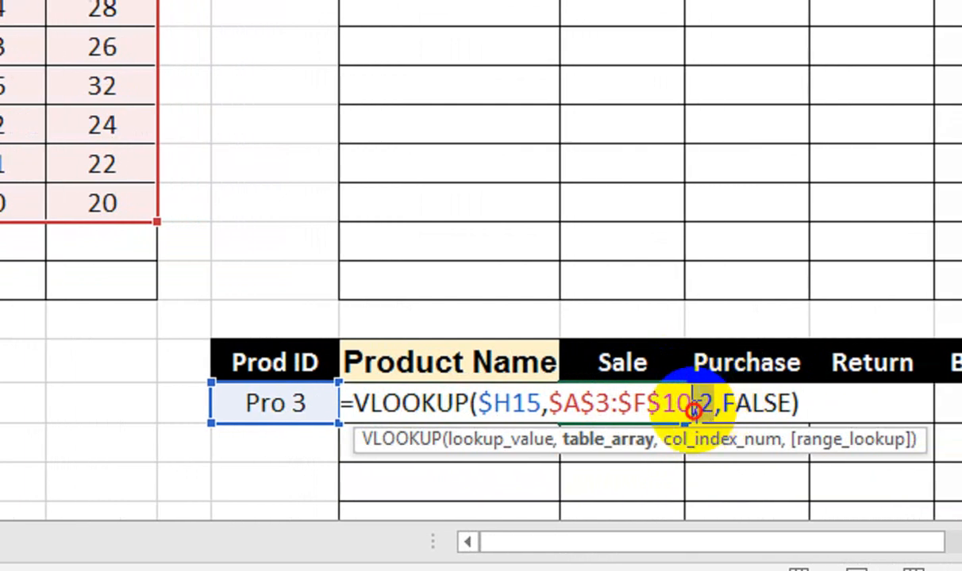
left_click_drag(692, 409, 712, 406)
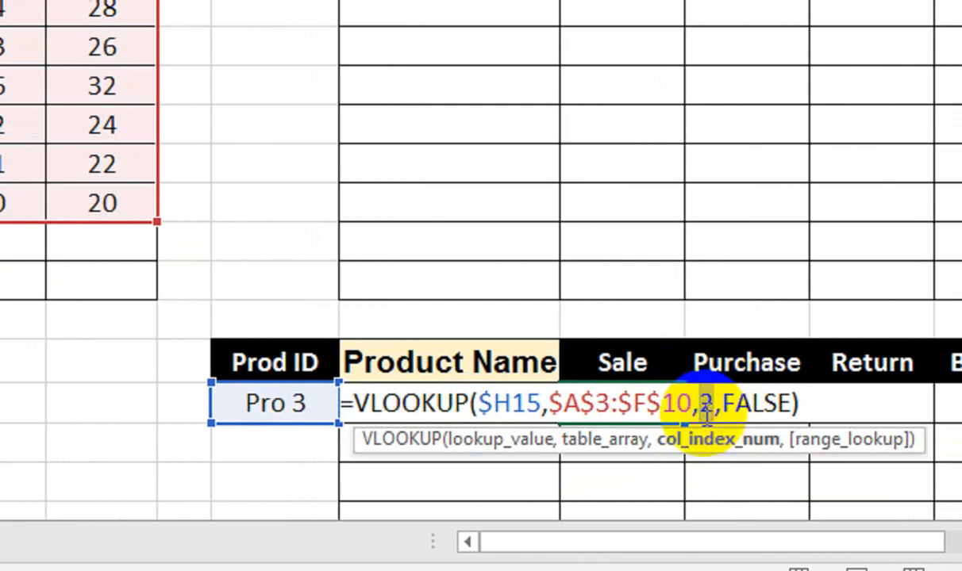
key("Return")
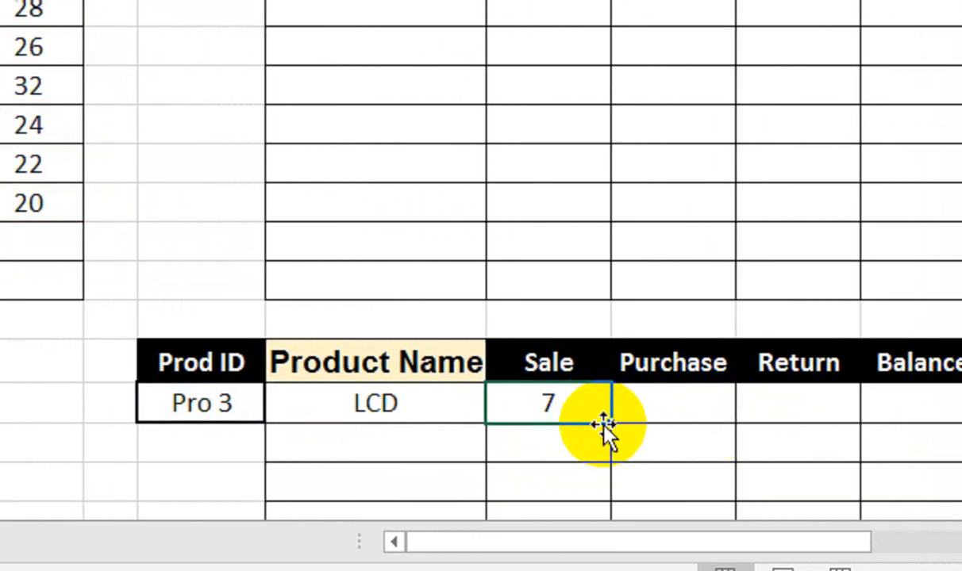
Extend the Sale formula into the duplicate table's Purchase cell and clear both cells
left_click_drag(611, 425, 676, 418)
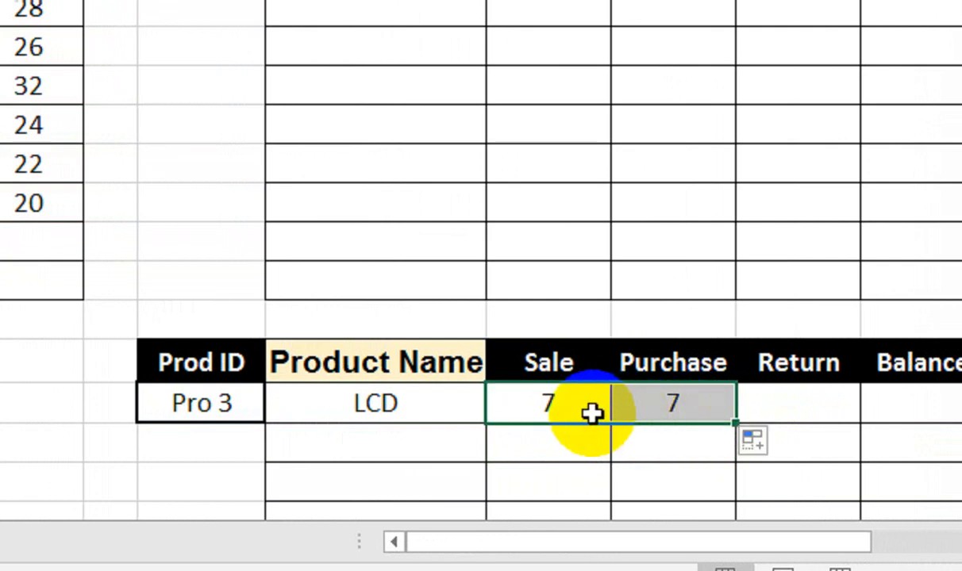
key("Delete")
left_click(413, 404)
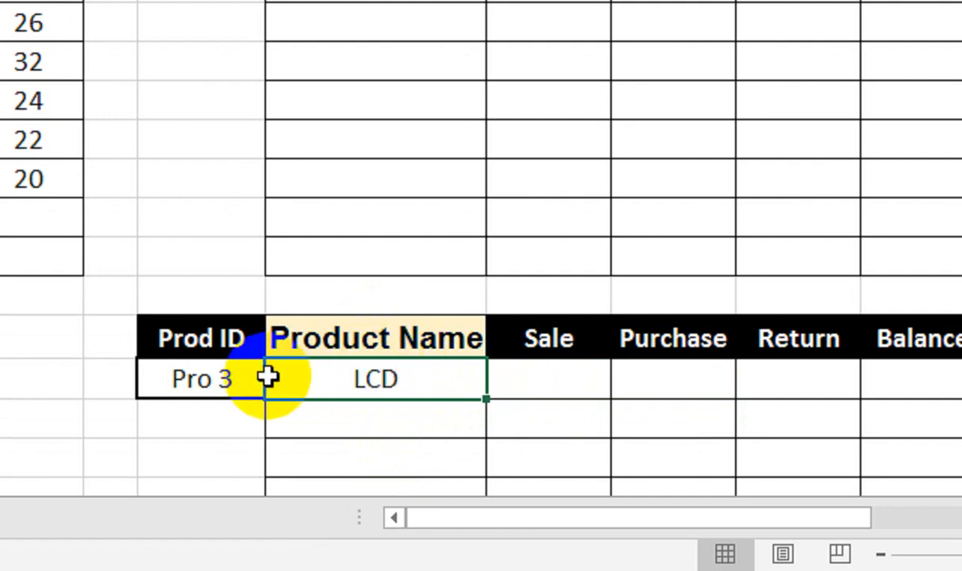
Clear the entire duplicate lookup table below the original, including its contents and formatting
left_click_drag(243, 338, 873, 380)
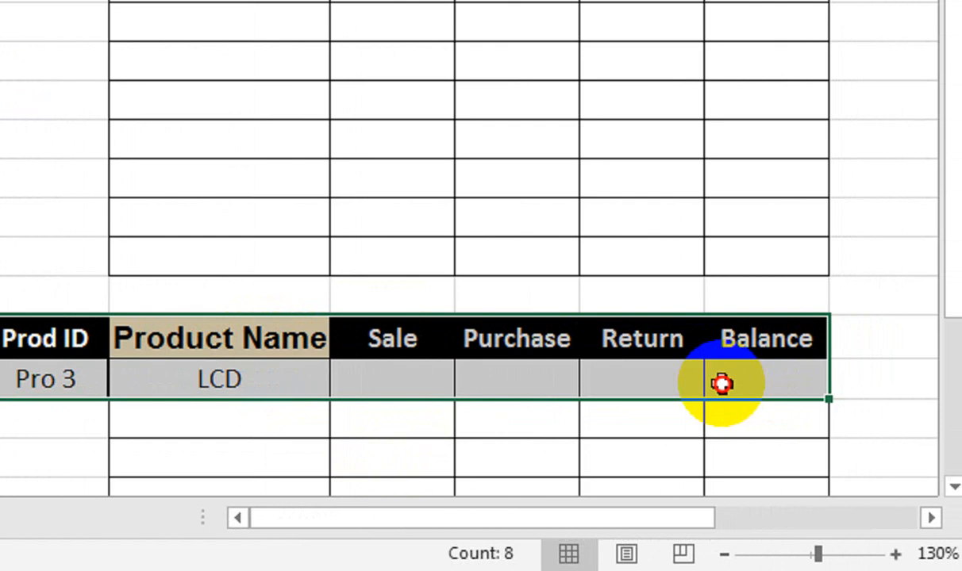
left_click_drag(721, 384, 783, 421)
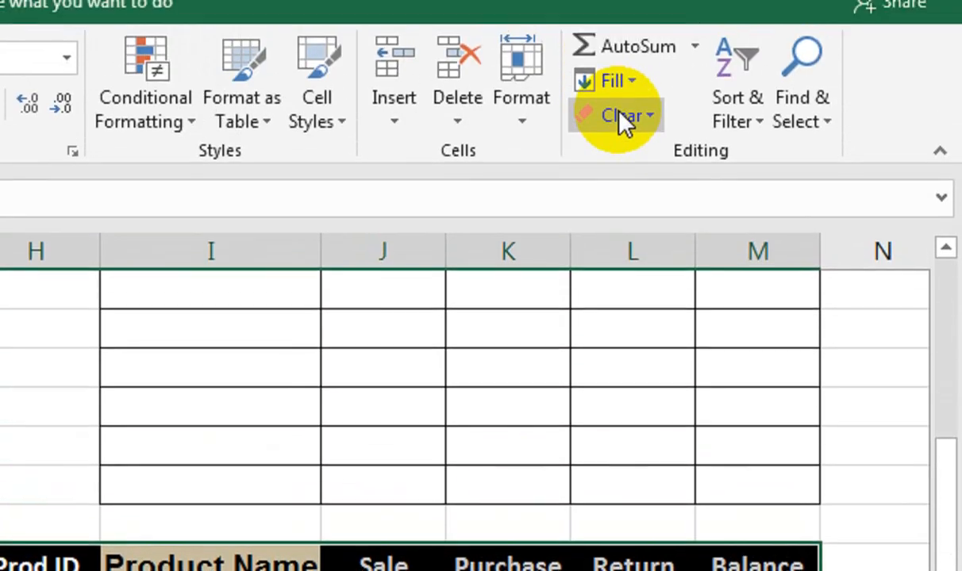
left_click(620, 116)
left_click(642, 153)
left_click_drag(357, 371, 388, 264)
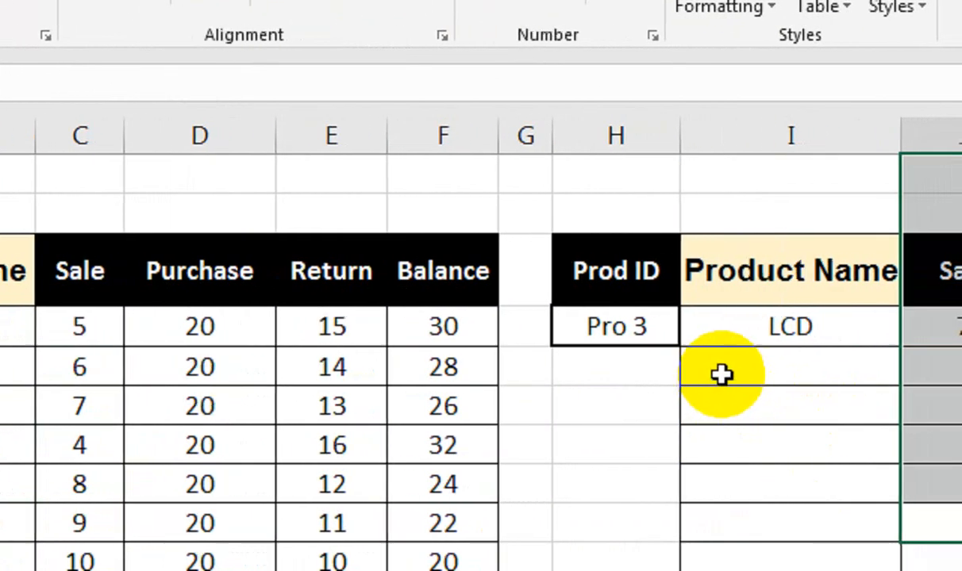
Choose Pro 4 as the Prod ID in H4 and clear that row's cells from Product Name through Balance
left_click(603, 314)
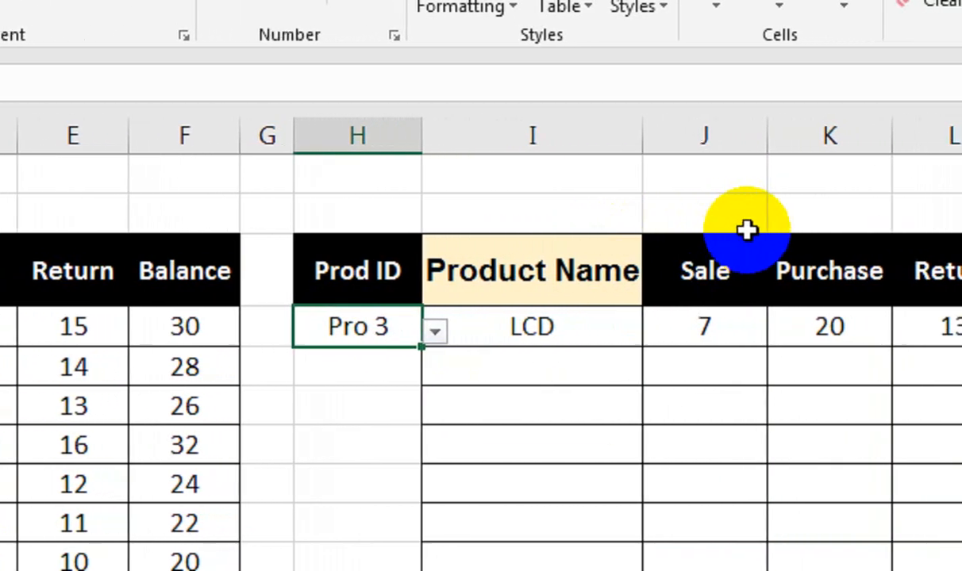
left_click(435, 331)
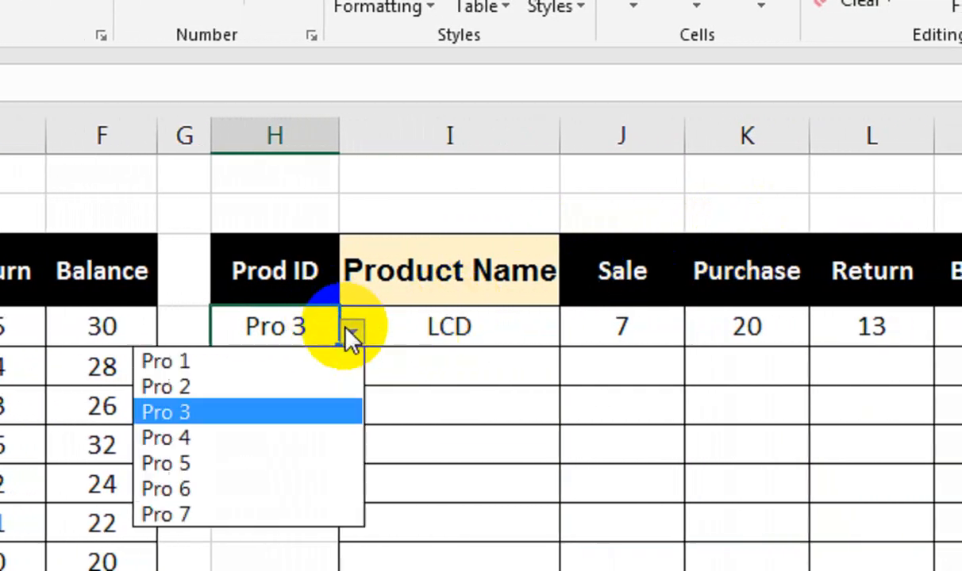
left_click(337, 438)
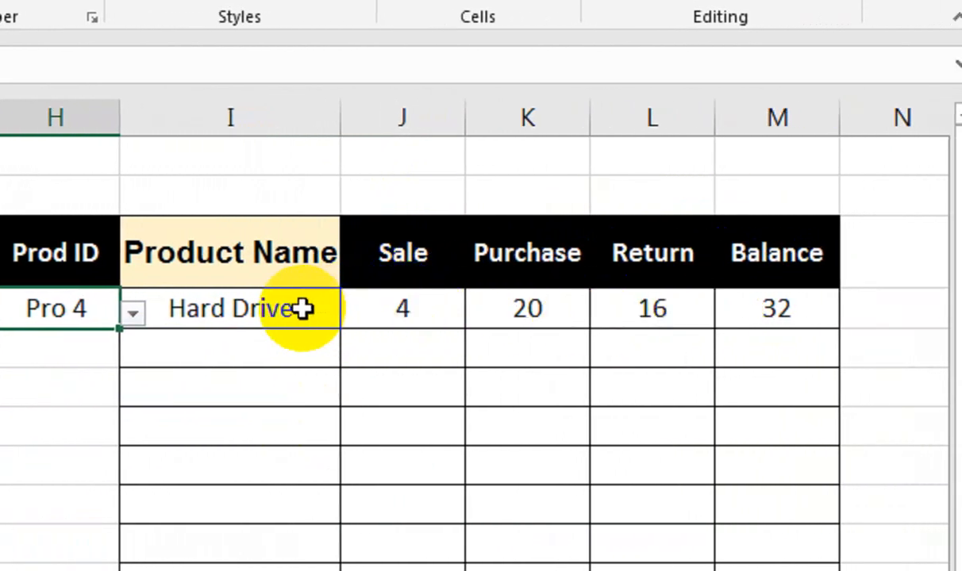
left_click_drag(303, 309, 774, 315)
key("Delete")
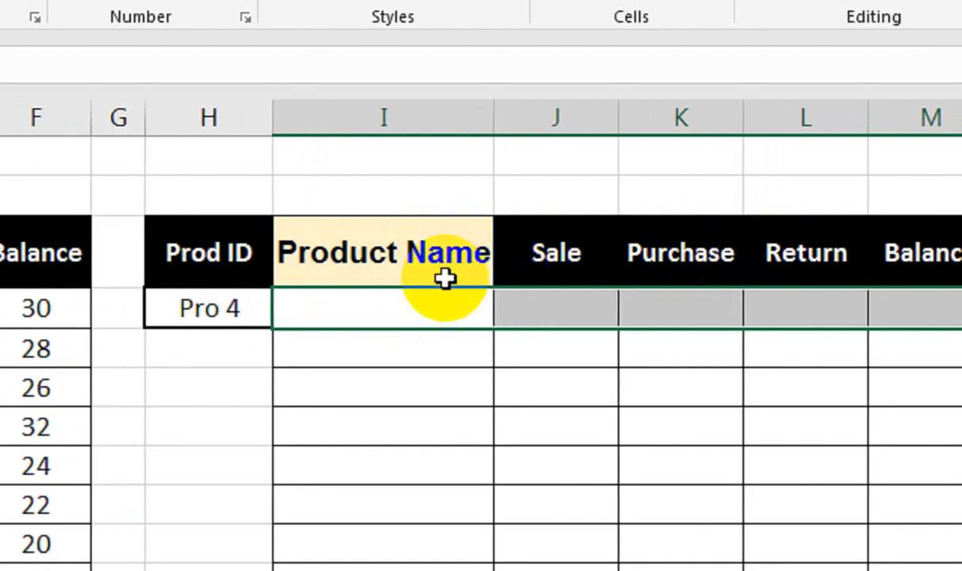
Enter =DGET($A$3:$F$10,I3,$H$3:$H$4) in cell I4 to retrieve the product name for the chosen Prod ID
type("DGET(")
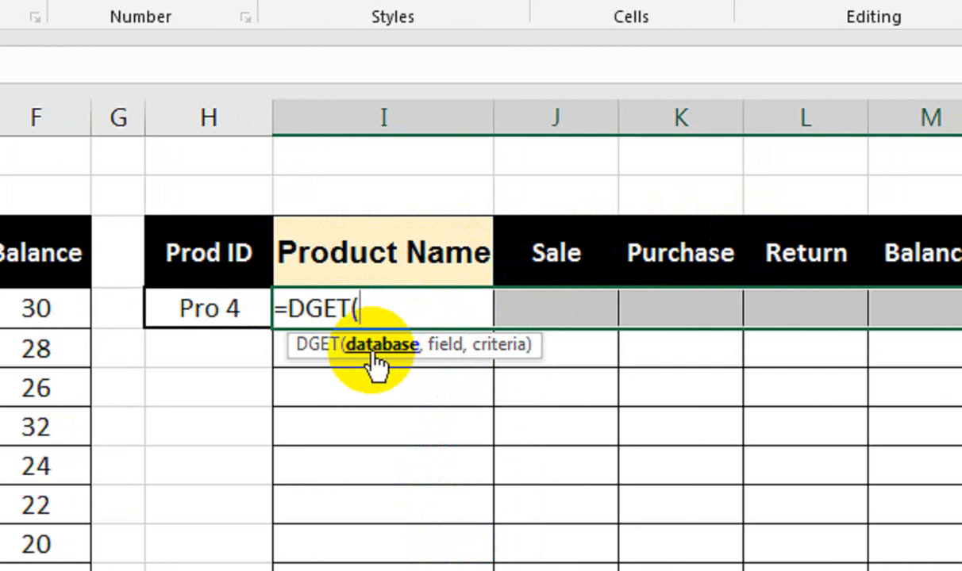
left_click_drag(208, 254, 123, 546)
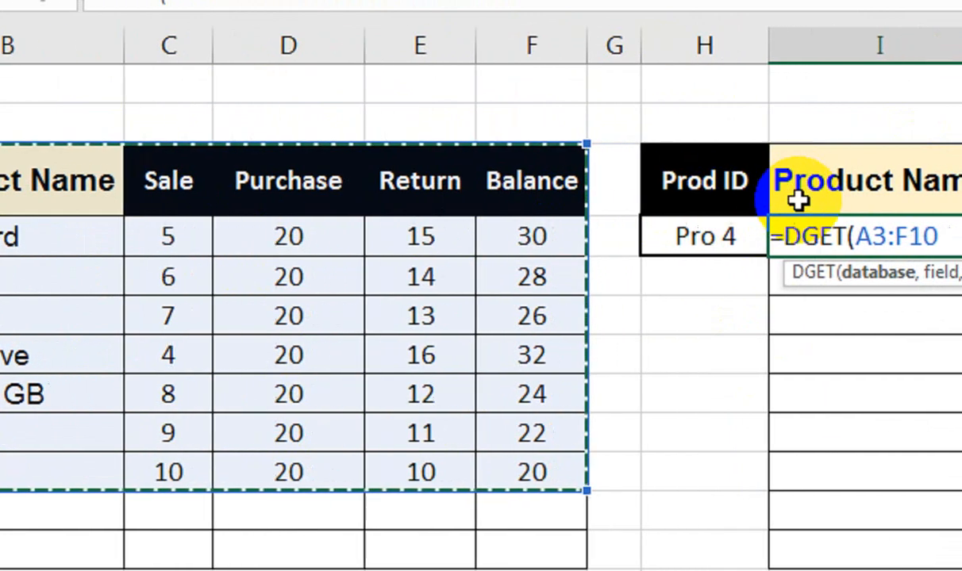
key("F4")
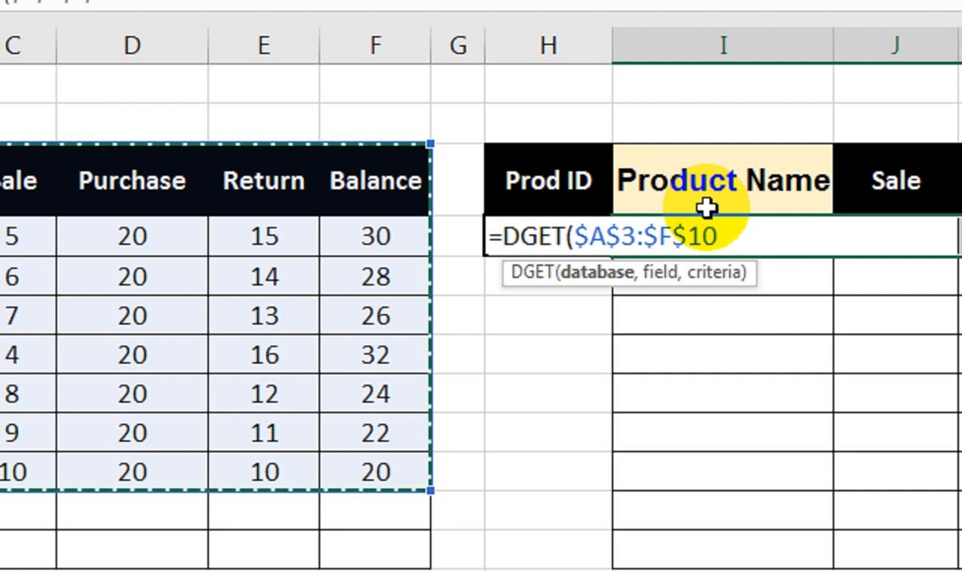
type(",")
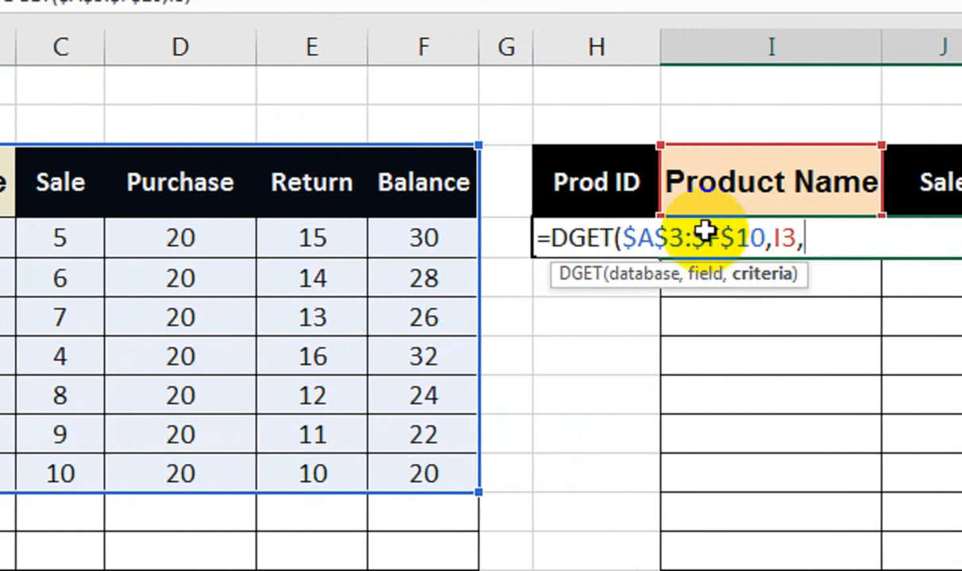
left_click(564, 180)
left_click_drag(565, 181, 563, 236)
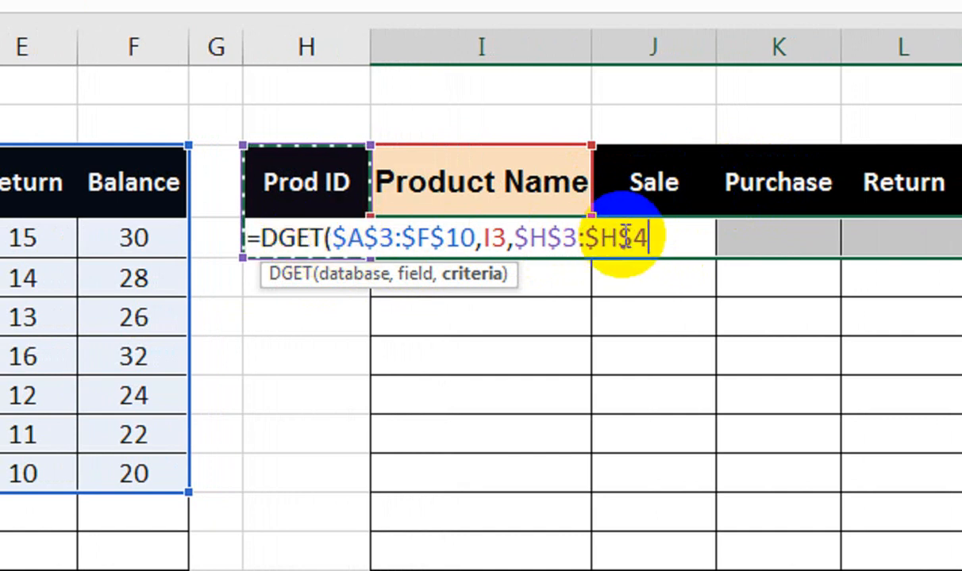
type(")")
key("Return")
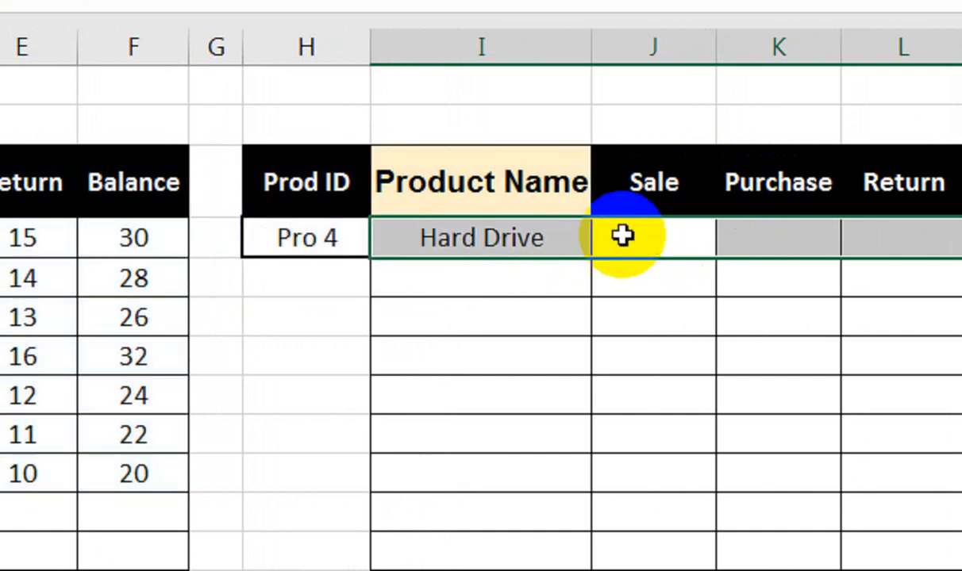
Test the DGET formula by choosing Pro 3 as the Prod ID in H4
left_click(337, 236)
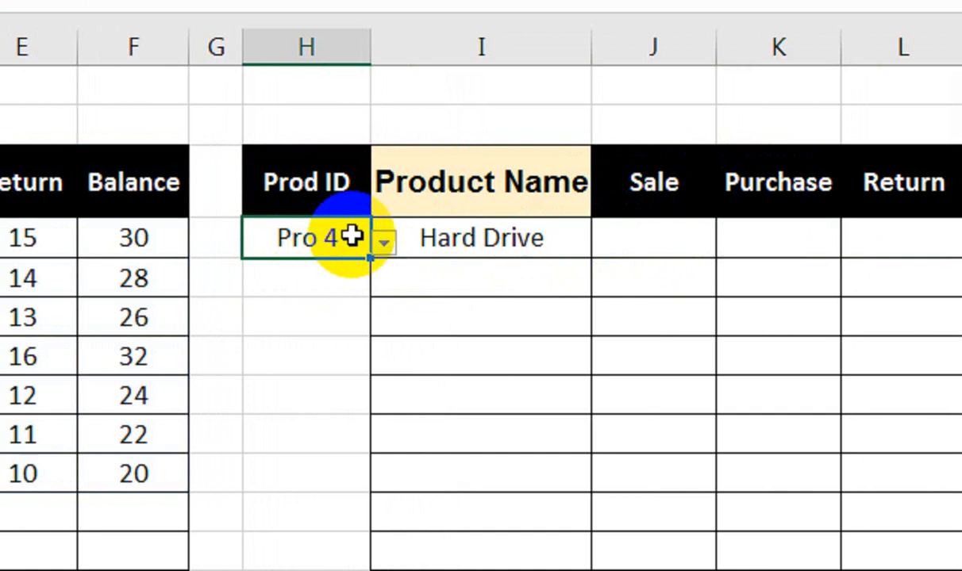
left_click(383, 243)
left_click(363, 323)
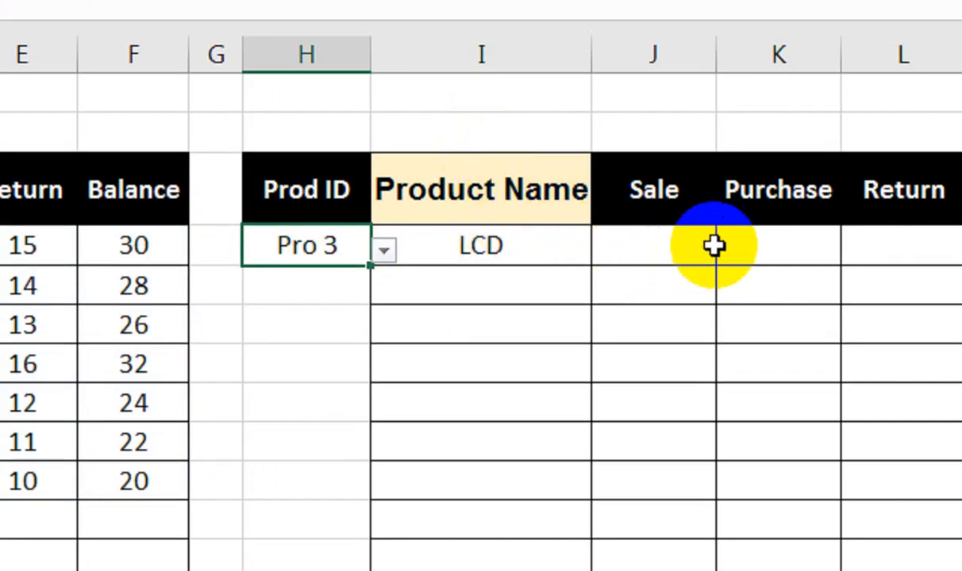
Fill the DGET formula from I4 across the Sale, Purchase, Return and Balance cells to M4
scroll(698, 248, "right", 1)
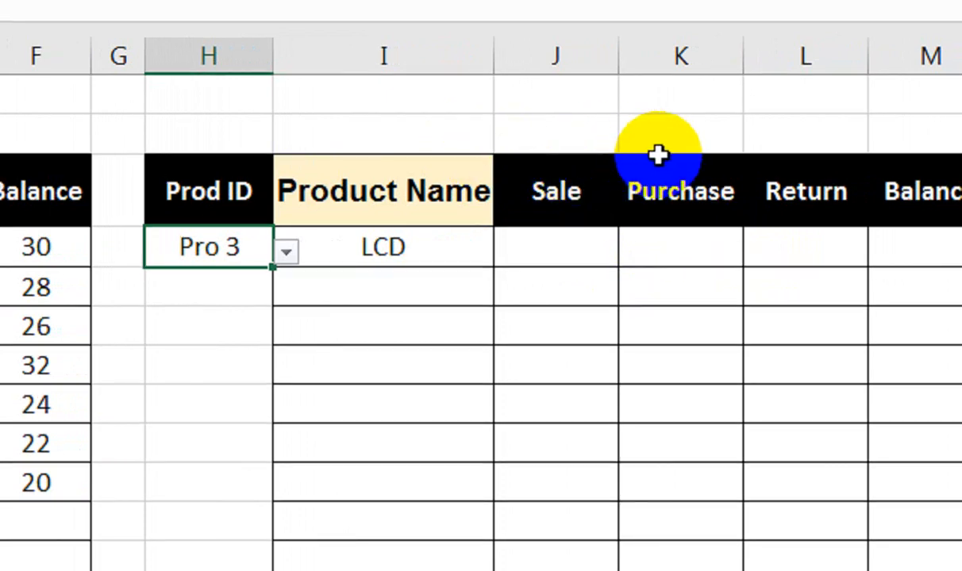
left_click(460, 250)
left_click_drag(493, 269, 687, 274)
scroll(200, 294, "left", 2)
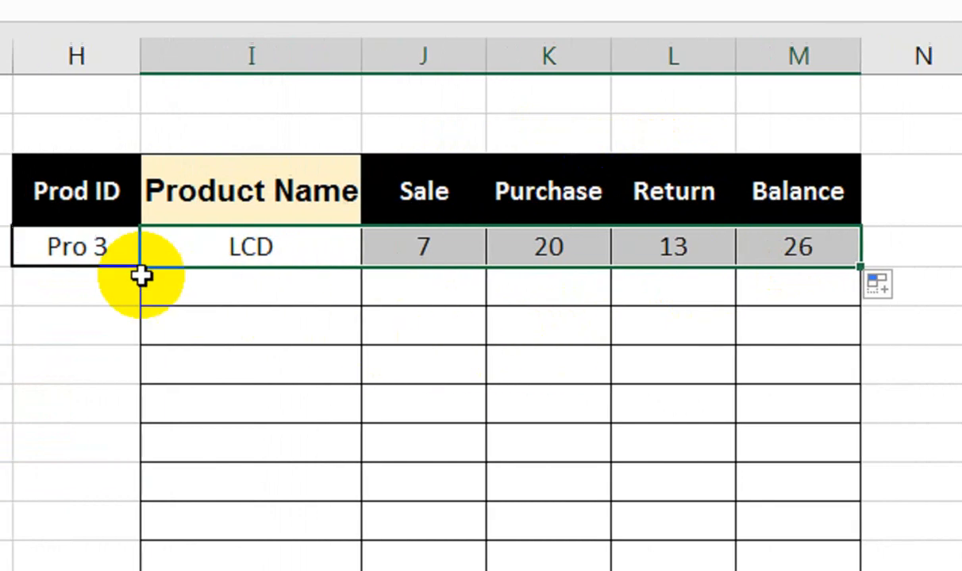
Choose Pro 2 as the Prod ID in H4 to test the filled lookup row
left_click(242, 254)
left_click(287, 253)
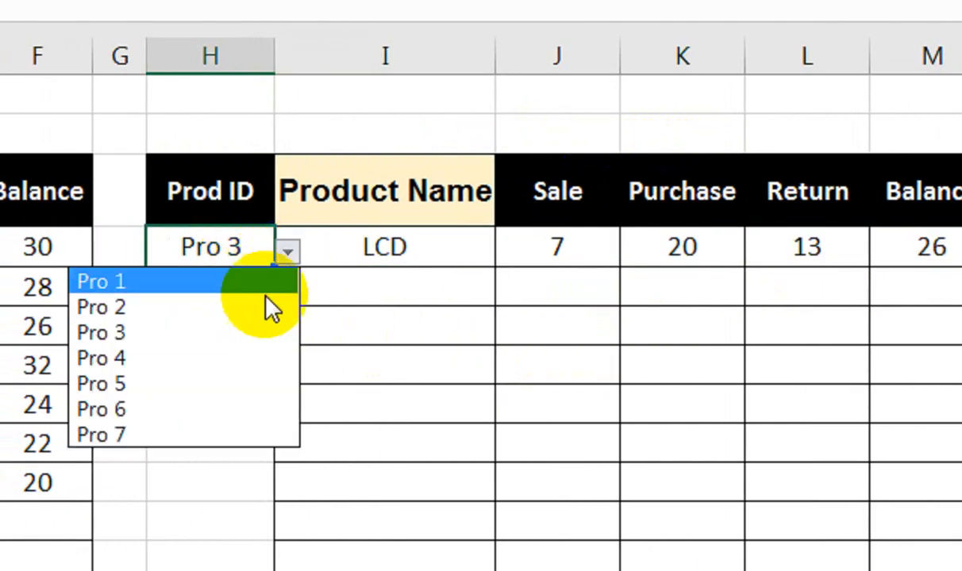
left_click(264, 306)
scroll(258, 288, "left", 5)
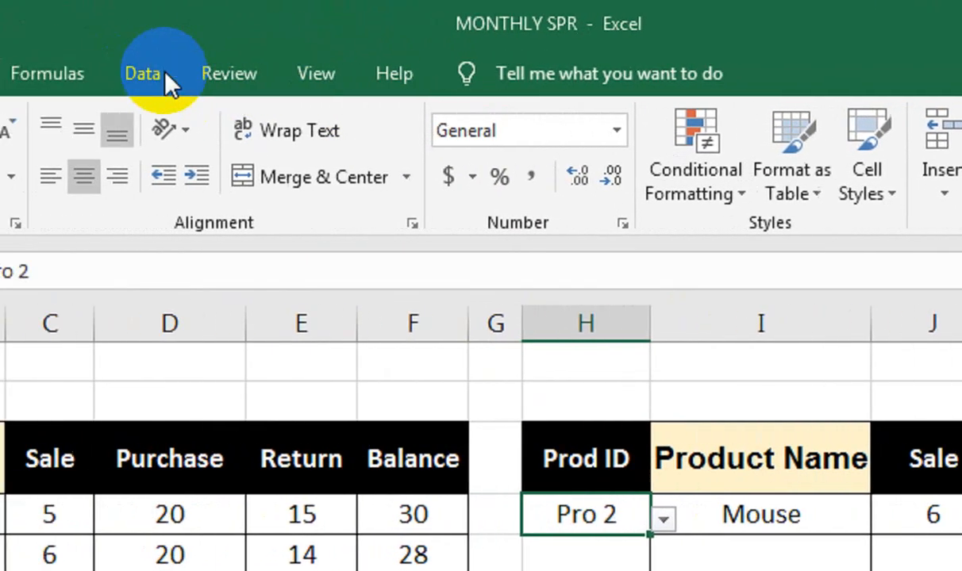
Review the data validation list settings and source range of the Prod ID cell H4
left_click(0, 57)
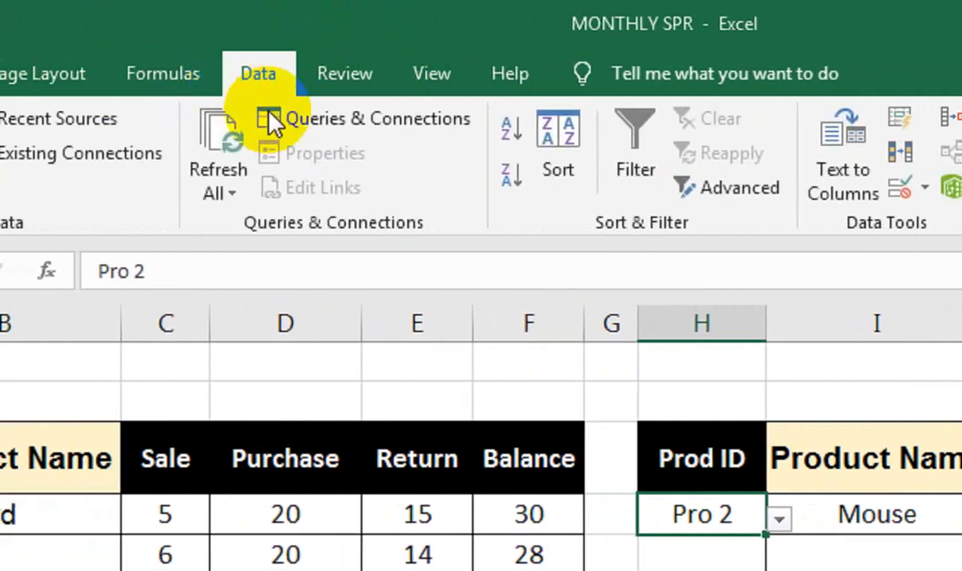
left_click(724, 190)
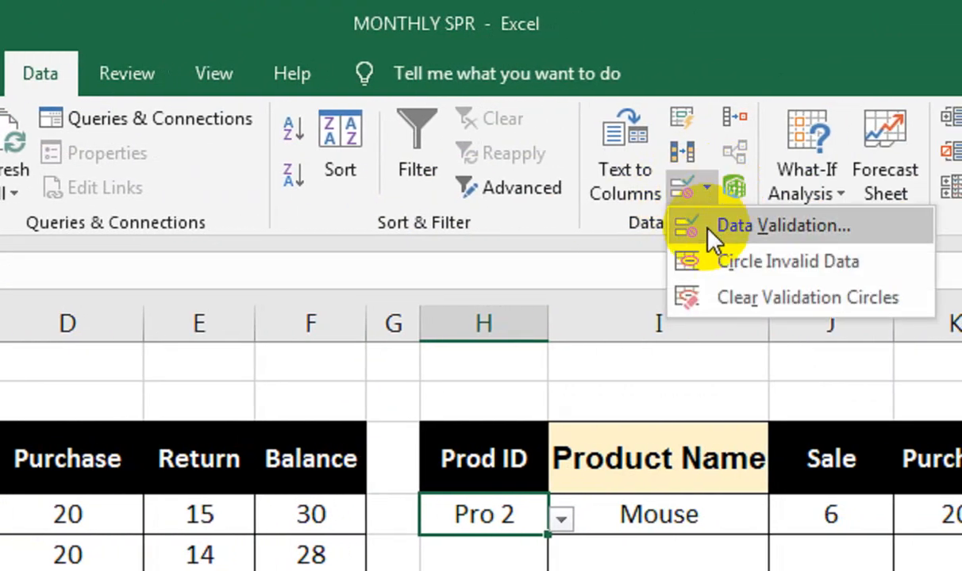
left_click(724, 225)
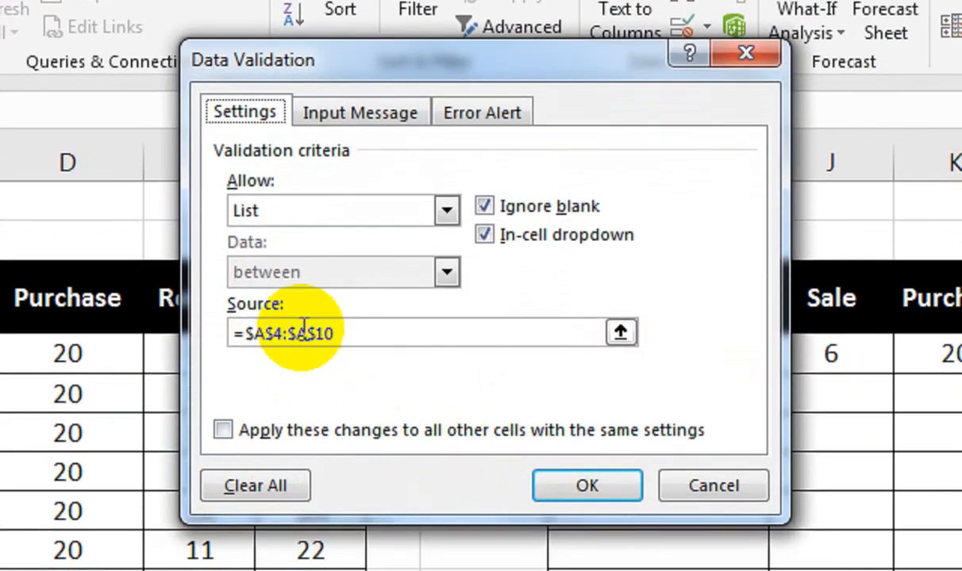
left_click(304, 329)
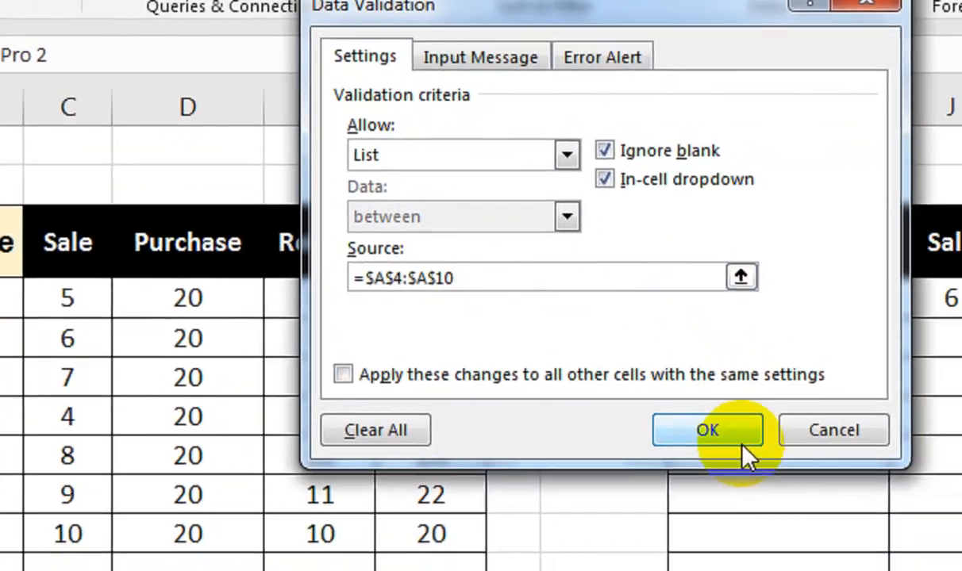
left_click(961, 159)
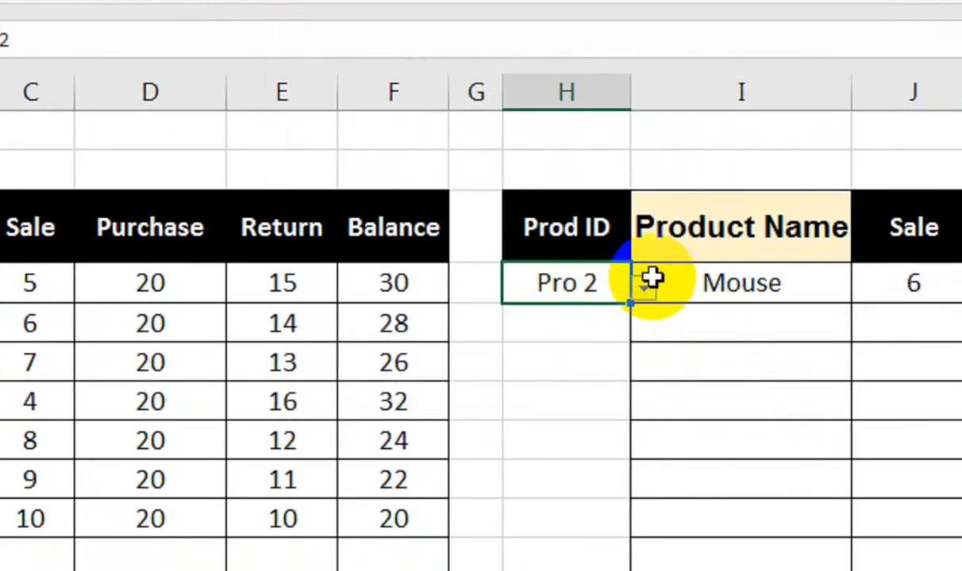
Examine the arguments of the DGET formula in the Product Name cell I4
left_click(628, 283)
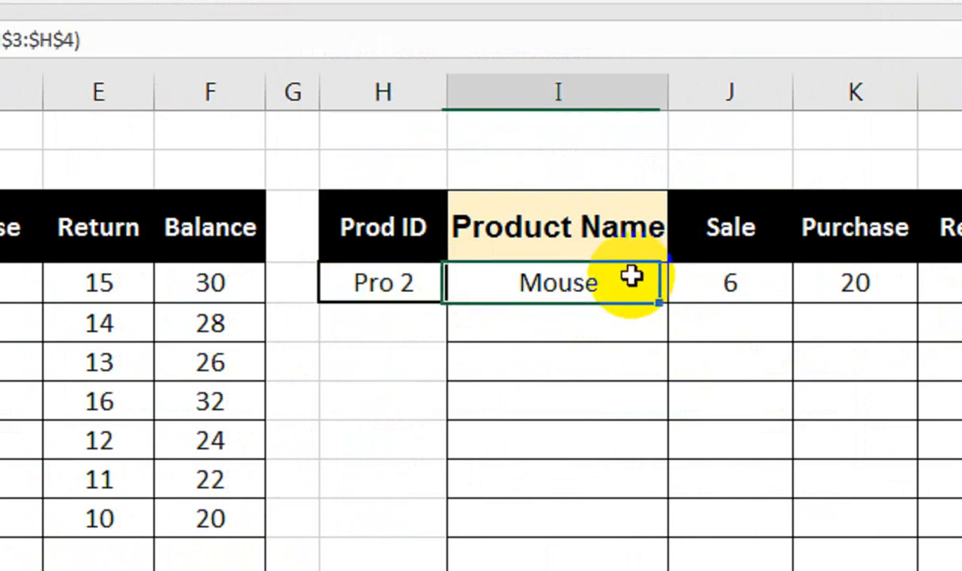
double_click(565, 300)
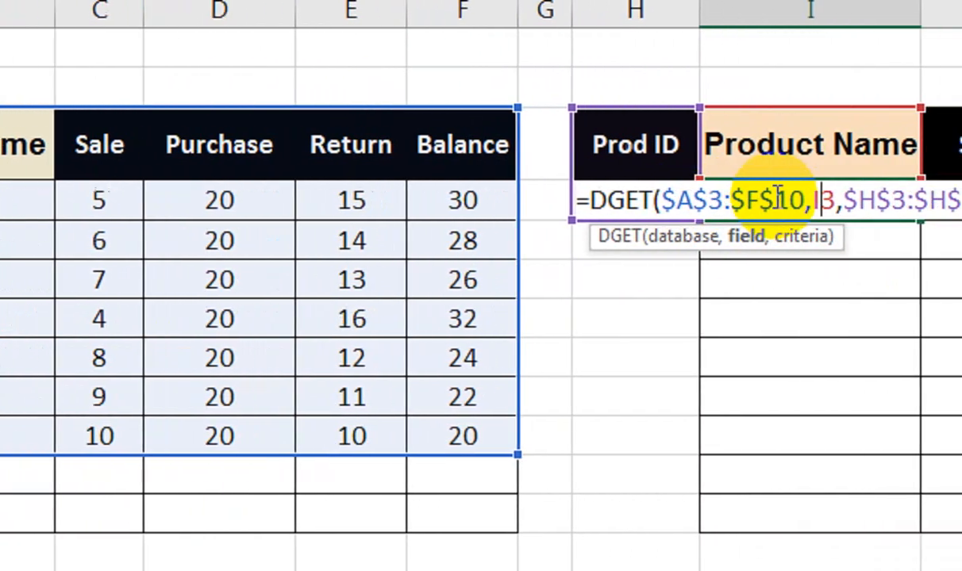
key("Return")
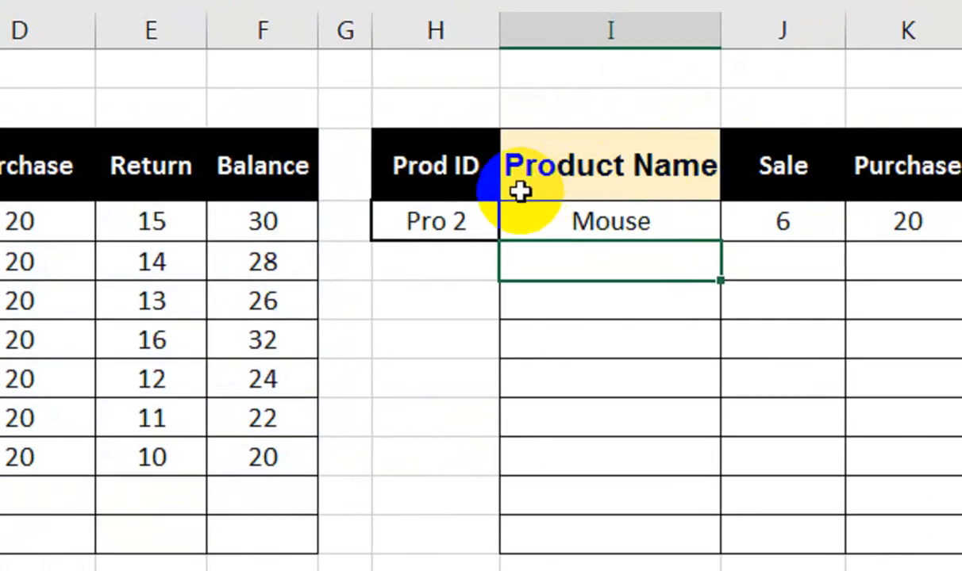
Choose Pro 4 as the Prod ID in H4 to test the lookup row
left_click(481, 223)
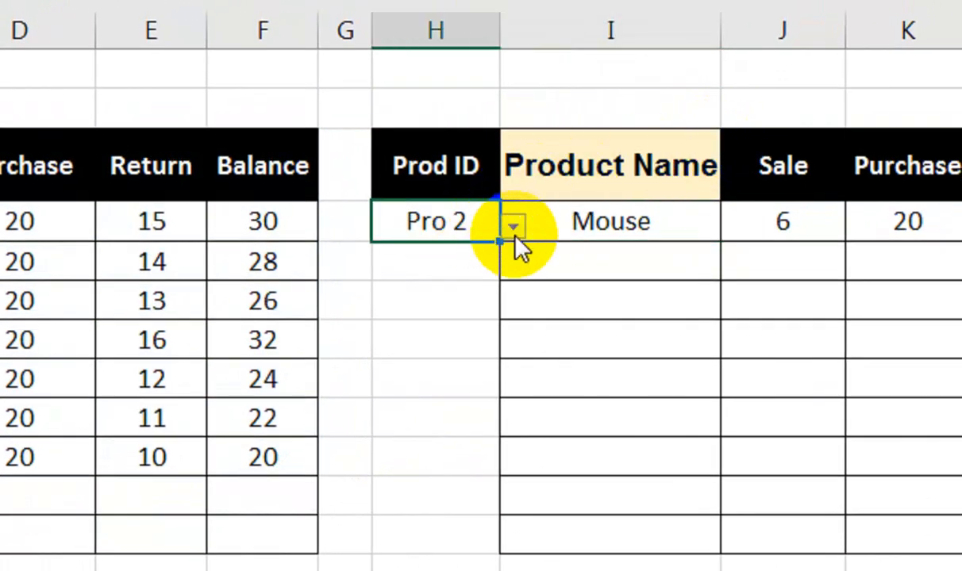
left_click(514, 228)
left_click(472, 332)
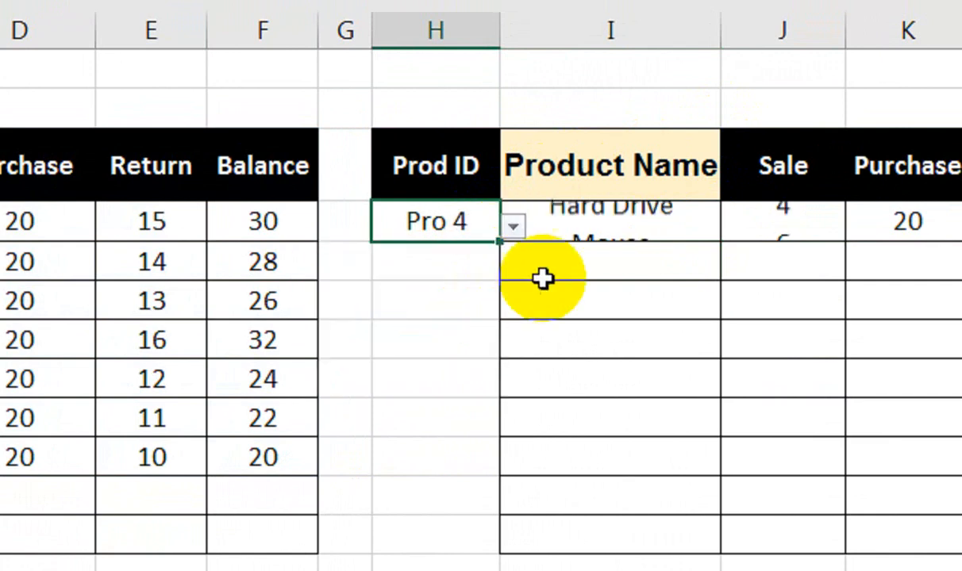